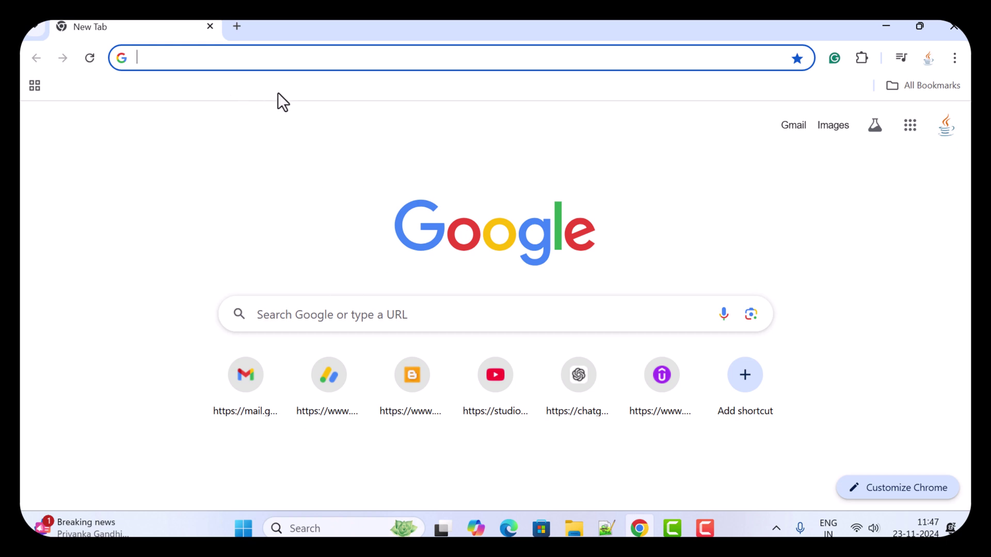
Search Google for 'tomcat download' from the Chrome address bar.
text(tomca)
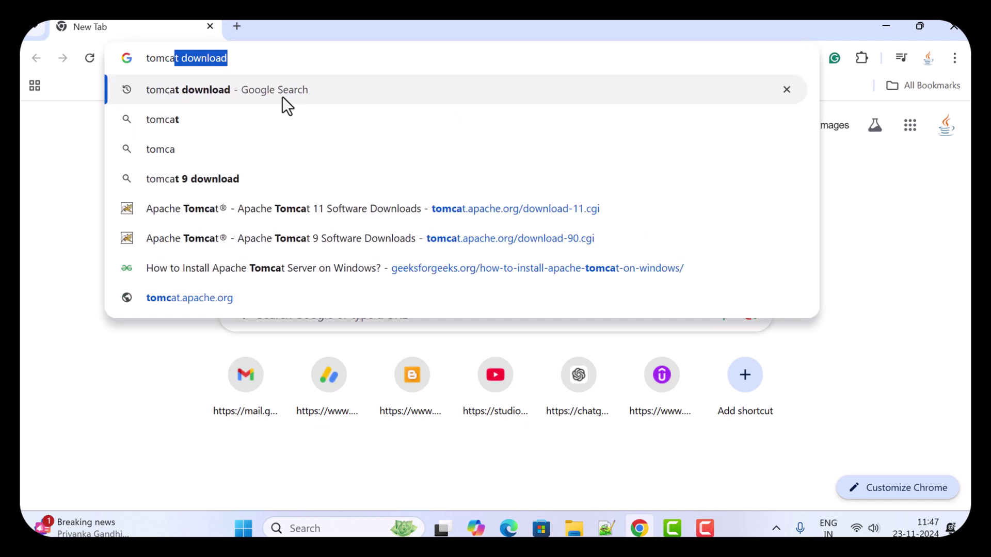
key(Right)
key(Return)
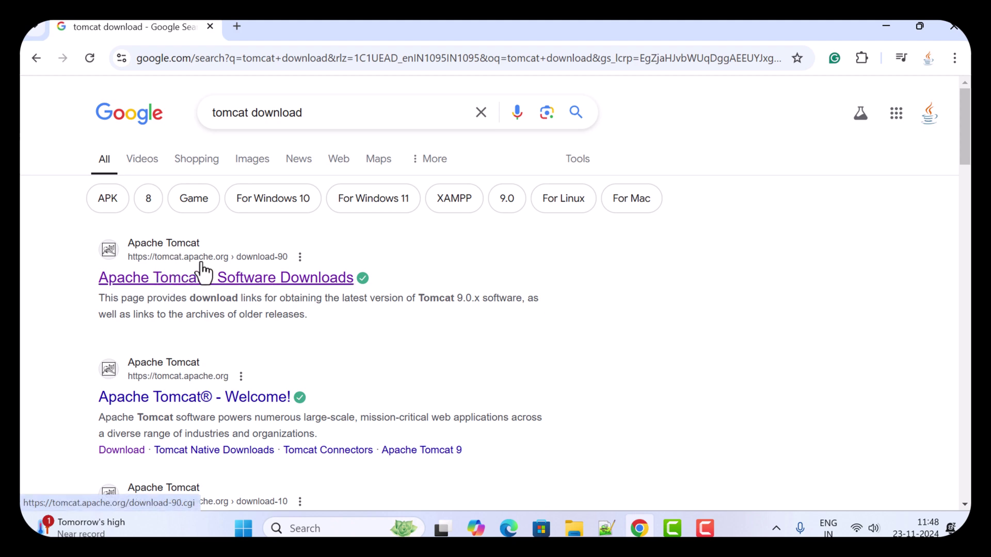
Open the Apache Tomcat 9 Software Downloads result.
click(177, 253)
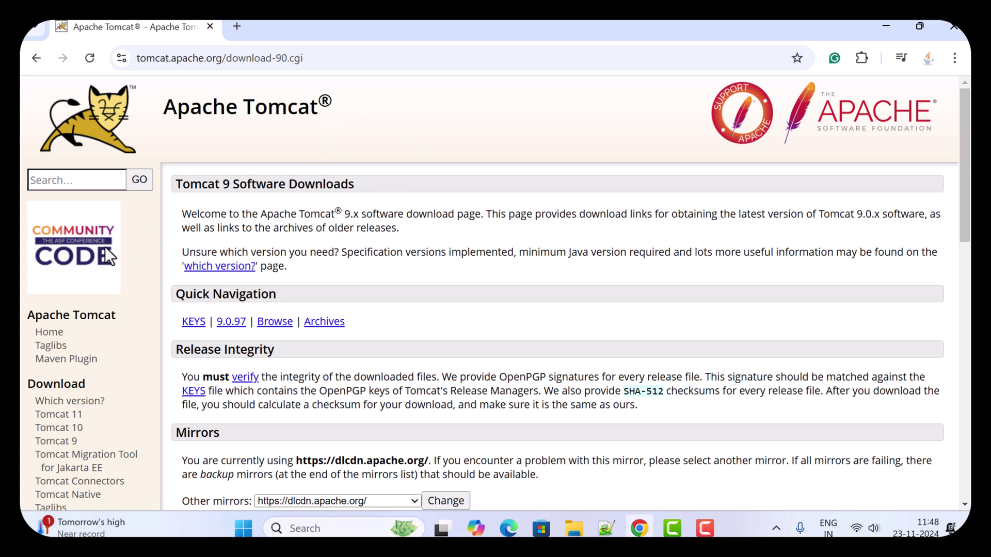
scroll(88, 264, down, 1)
scroll(92, 308, down, 1)
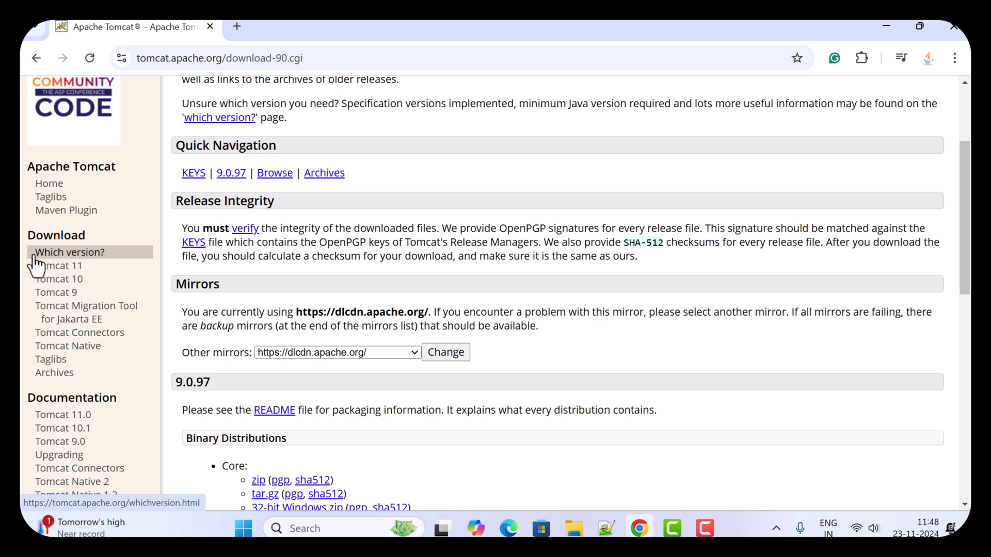
Switch to the Tomcat 11 downloads page and scroll to the 11.0.1 Binary Distributions.
click(56, 267)
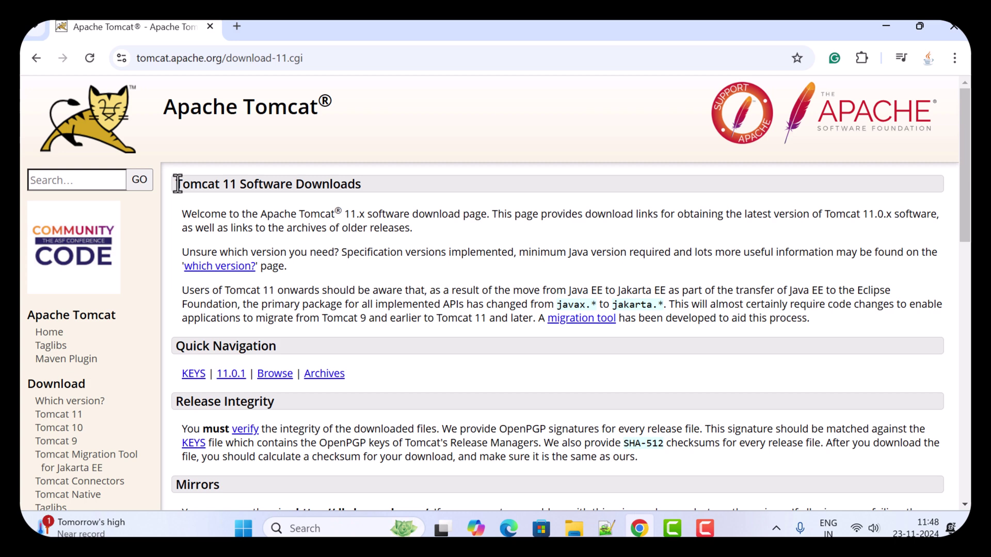
scroll(315, 204, down, 5)
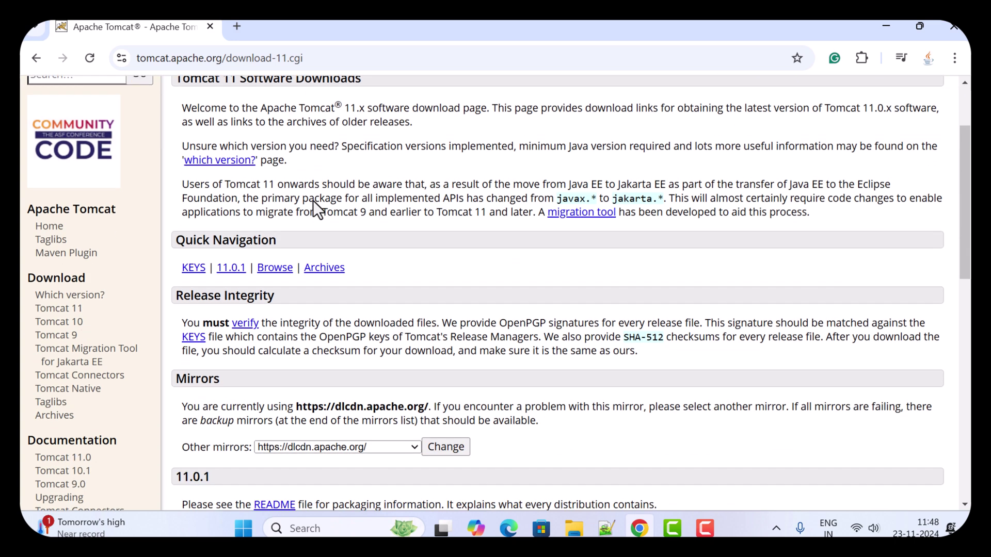
scroll(319, 207, down, 2)
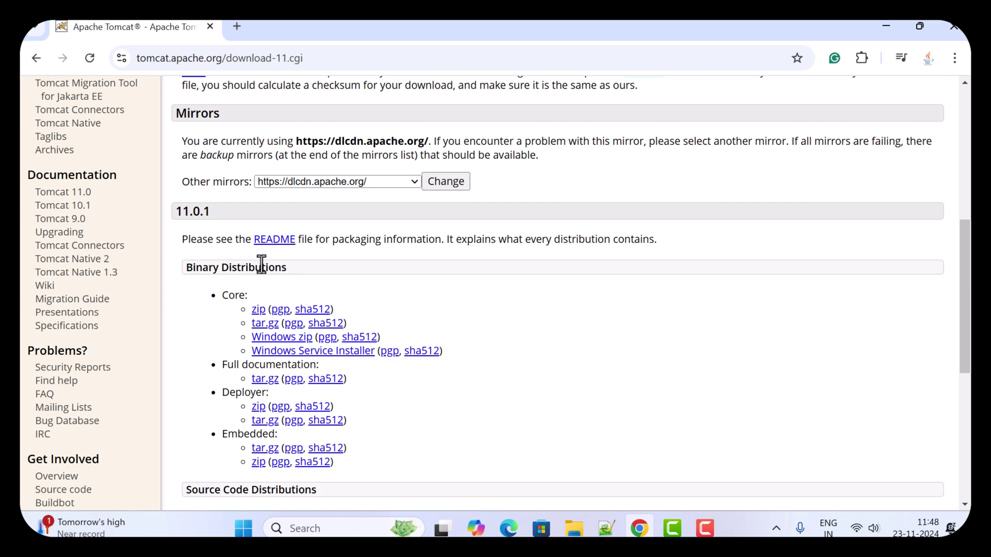
scroll(261, 263, down, 1)
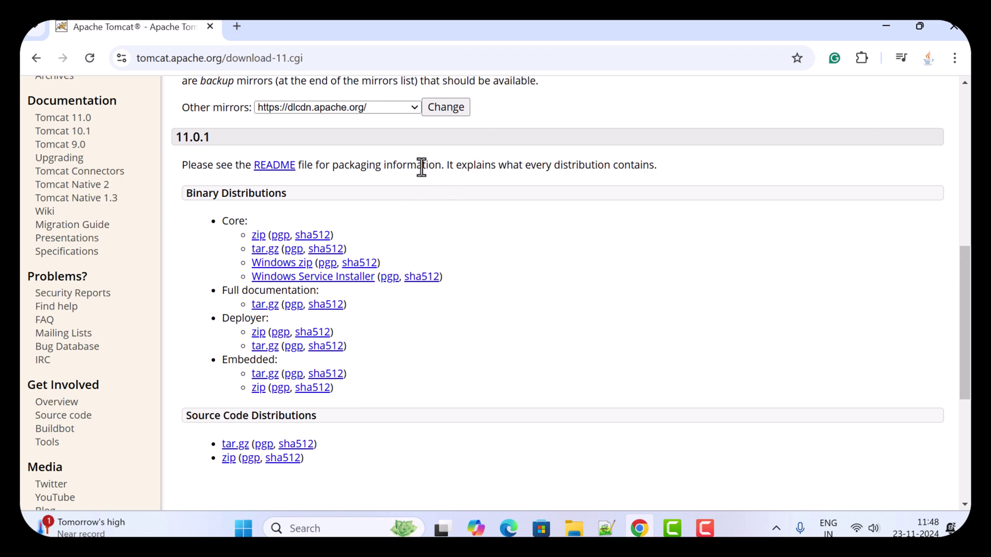
scroll(522, 171, down, 1)
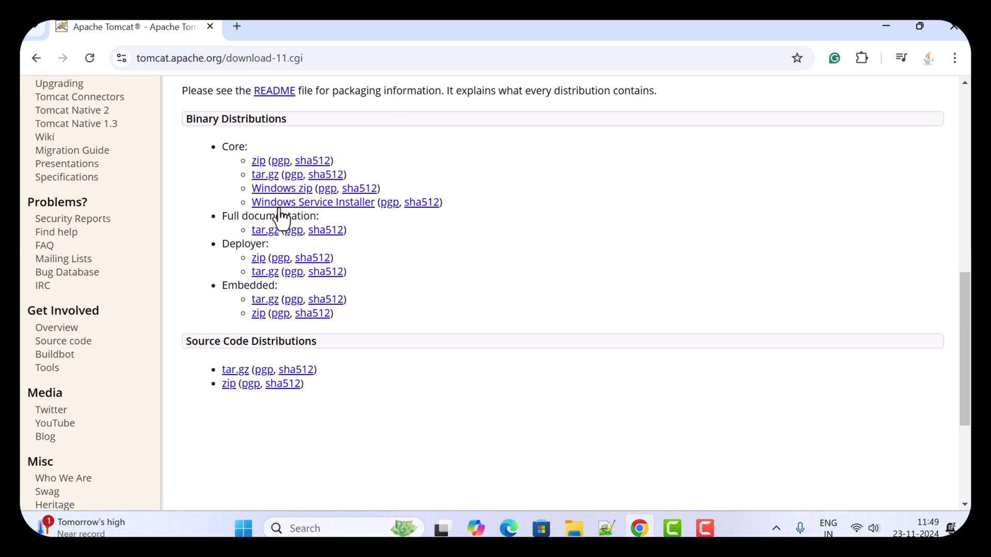
Download the Windows Service Installer apache-tomcat-11.0.1.exe and run it.
click(351, 205)
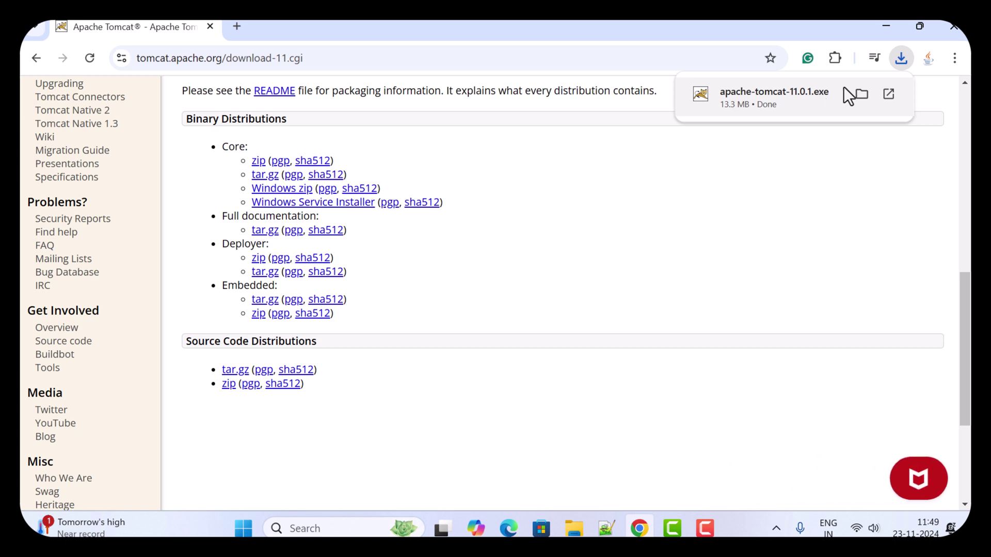
mouse_move(745, 104)
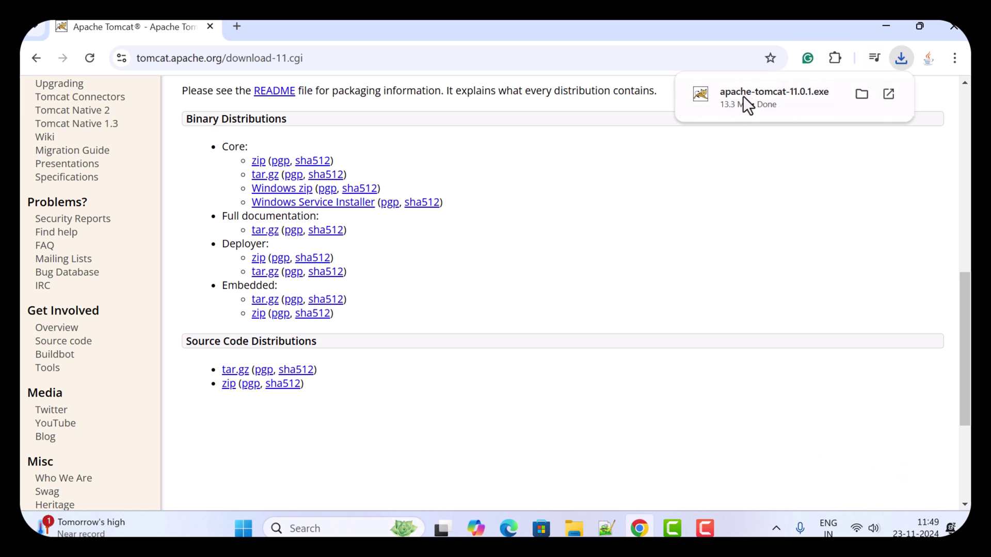
click(772, 91)
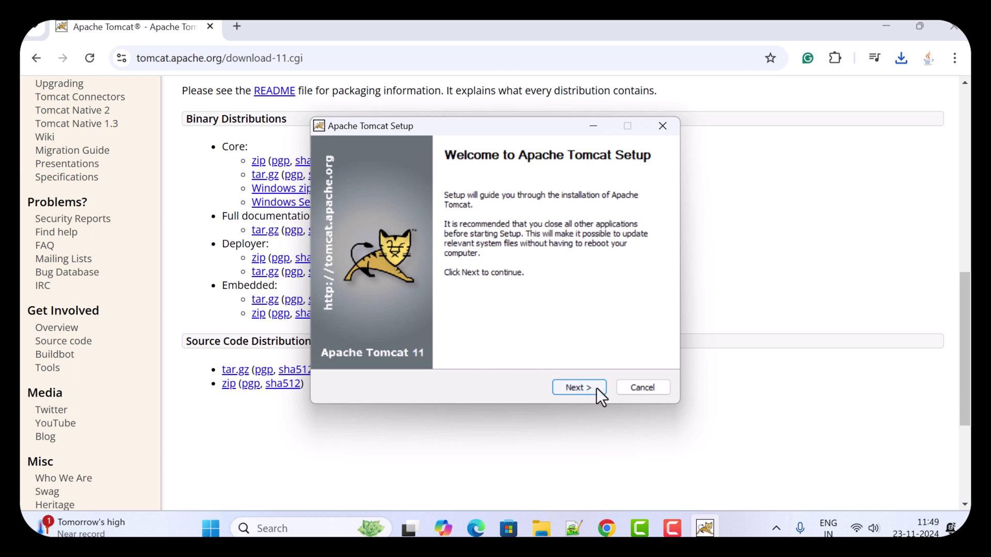
Pass the welcome page, agree to the license and keep the Normal component set.
click(578, 388)
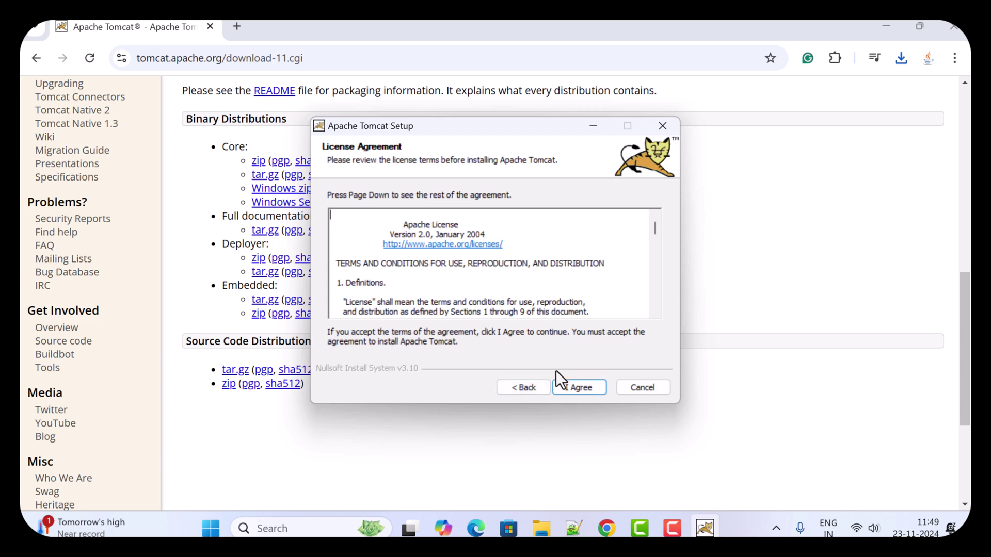
click(582, 388)
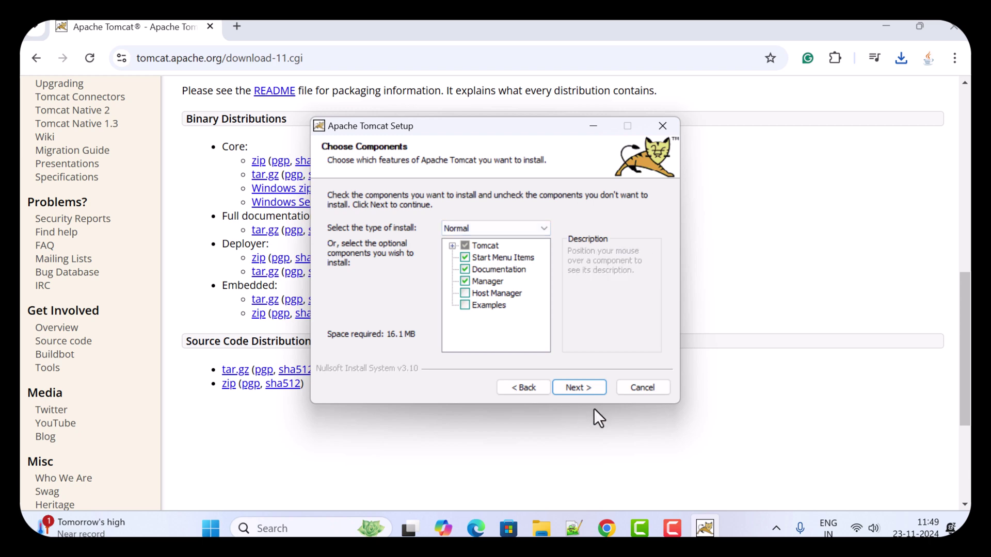
click(587, 385)
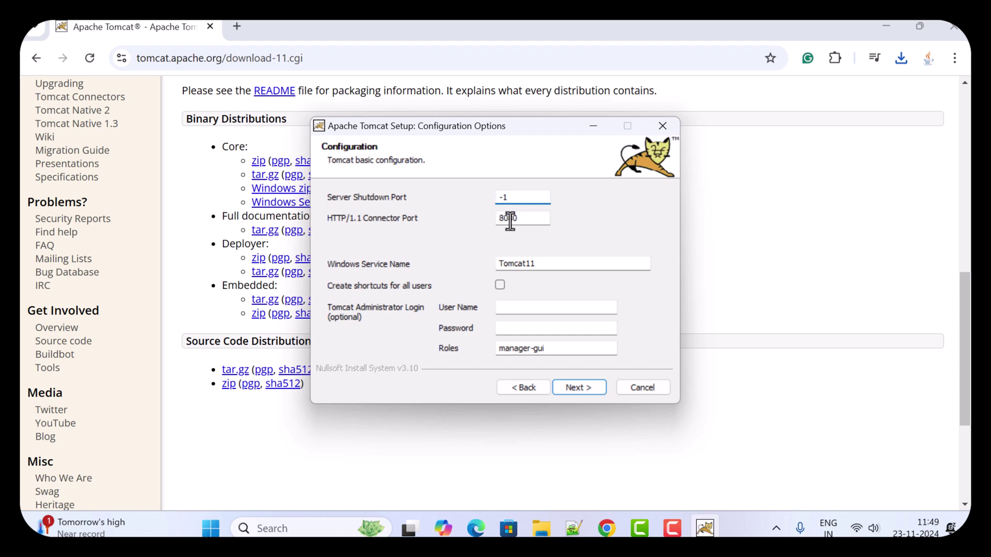
Keep HTTP/1.1 connector port 8080, enter an administrator user name and password, and continue.
drag(520, 217, 498, 218)
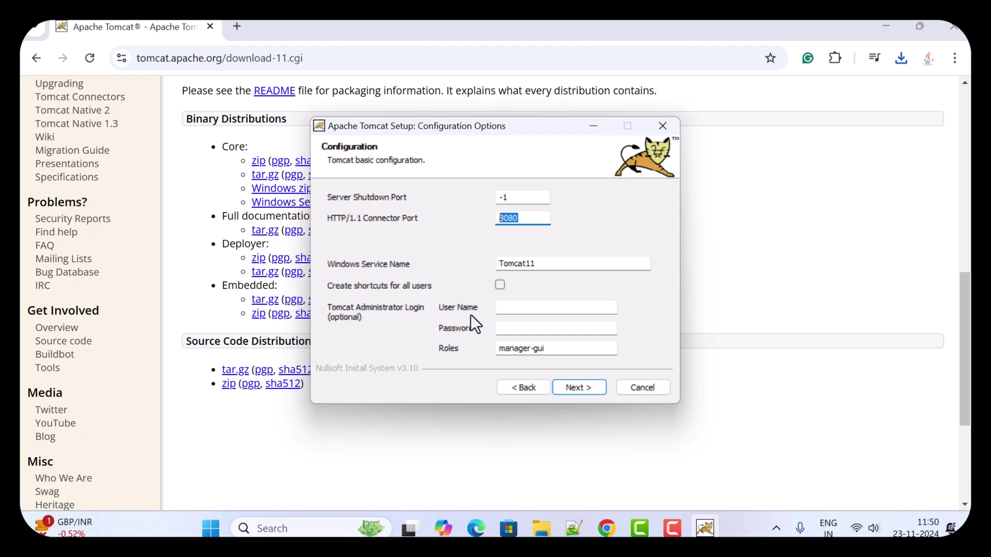
click(579, 305)
text(admin)
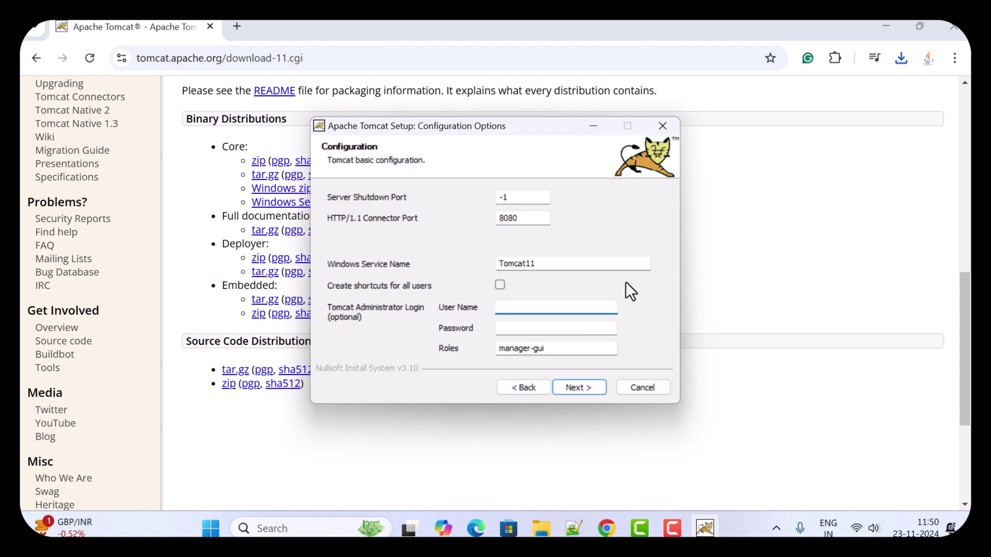
key(Tab)
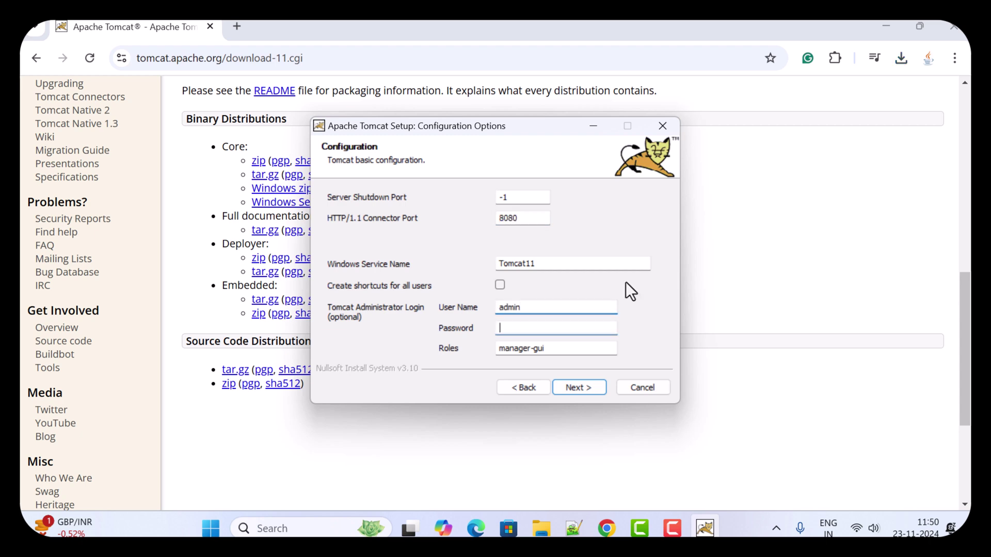
text(admin)
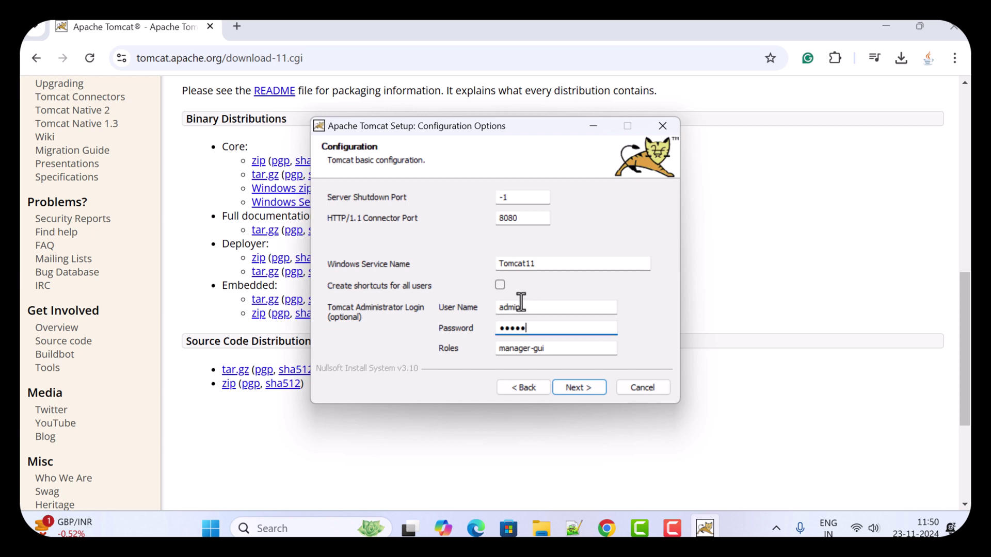
click(584, 390)
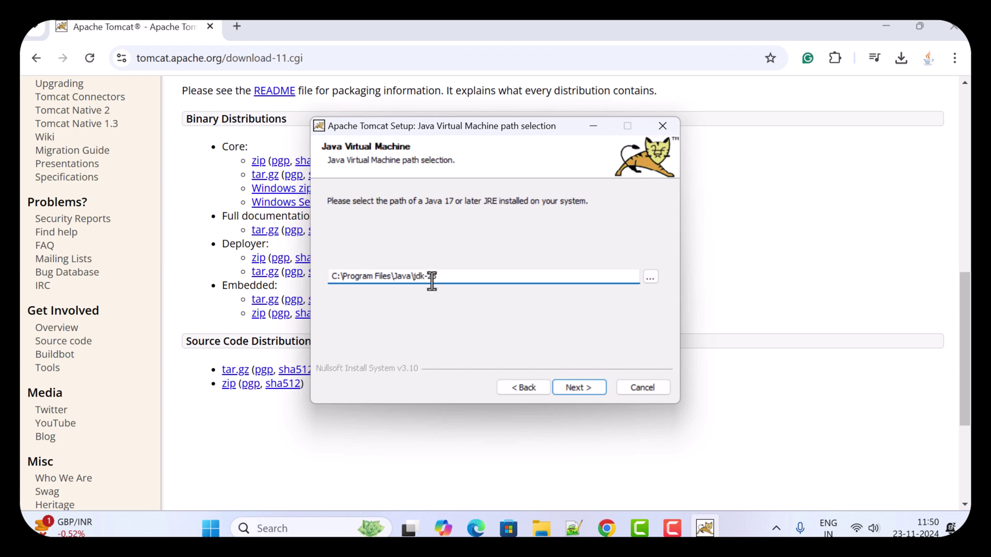
Confirm C:\Program Files\Java\jdk-23 as the Java folder and continue.
key(Tab)
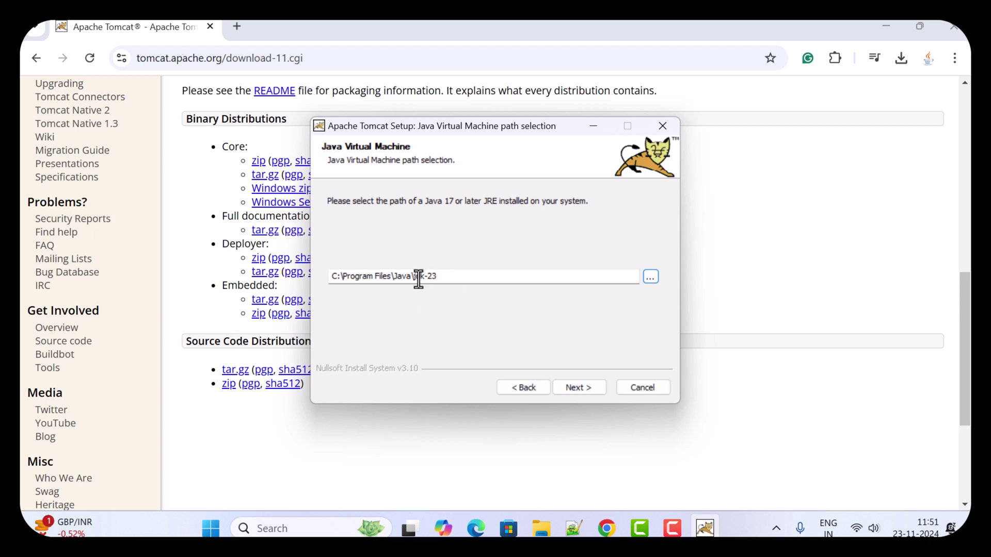
click(649, 277)
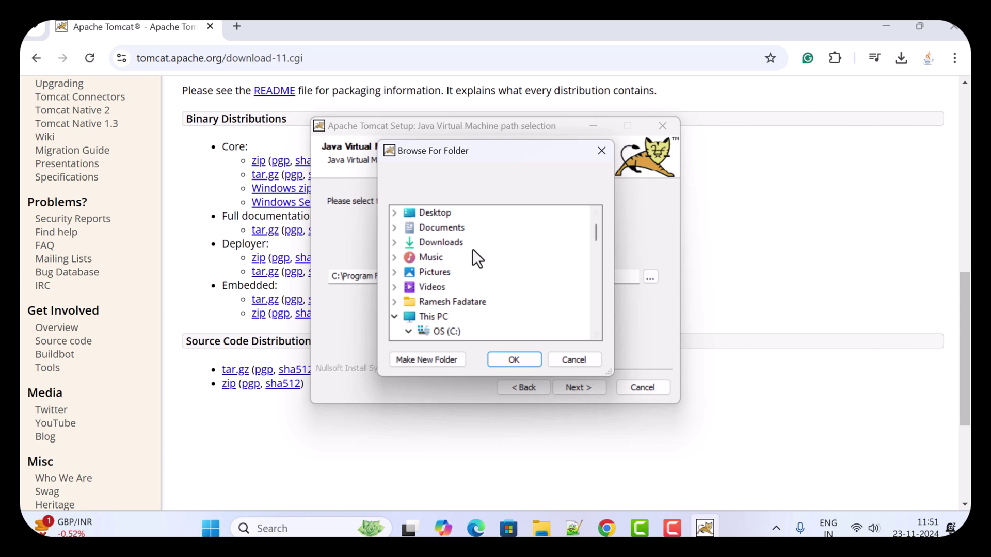
scroll(472, 248, down, 3)
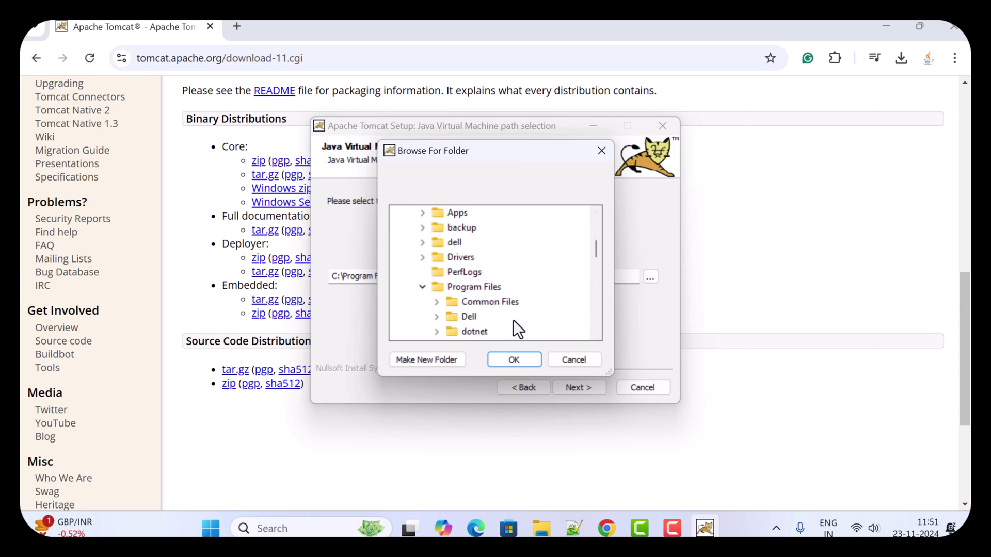
click(523, 357)
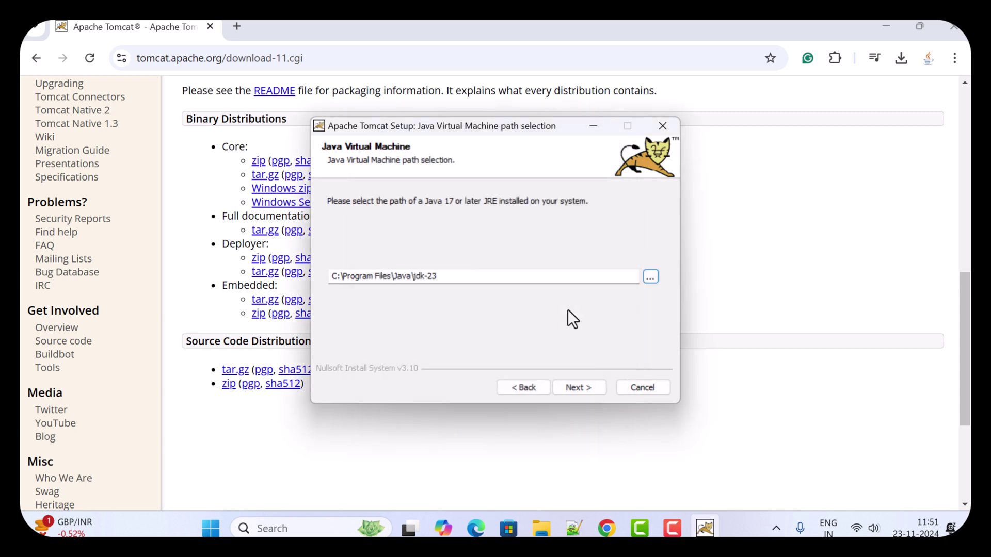
click(576, 386)
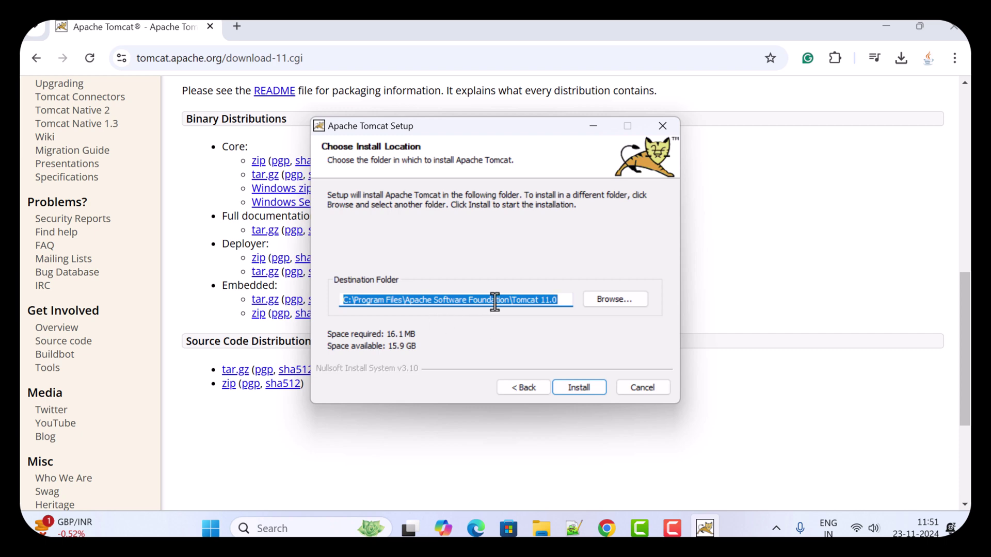
Install into the default Tomcat 11.0 folder and finish with Run Apache Tomcat ticked.
click(619, 302)
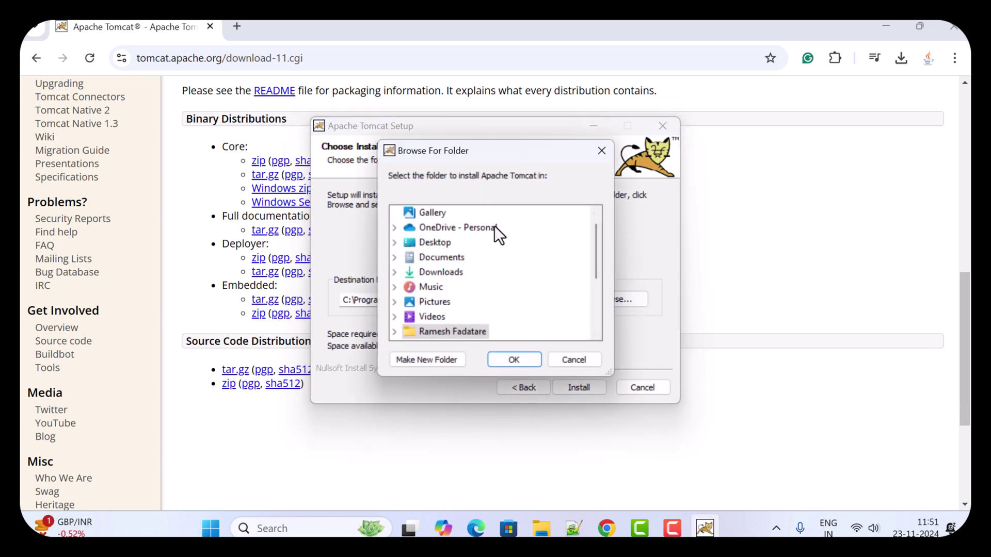
click(580, 359)
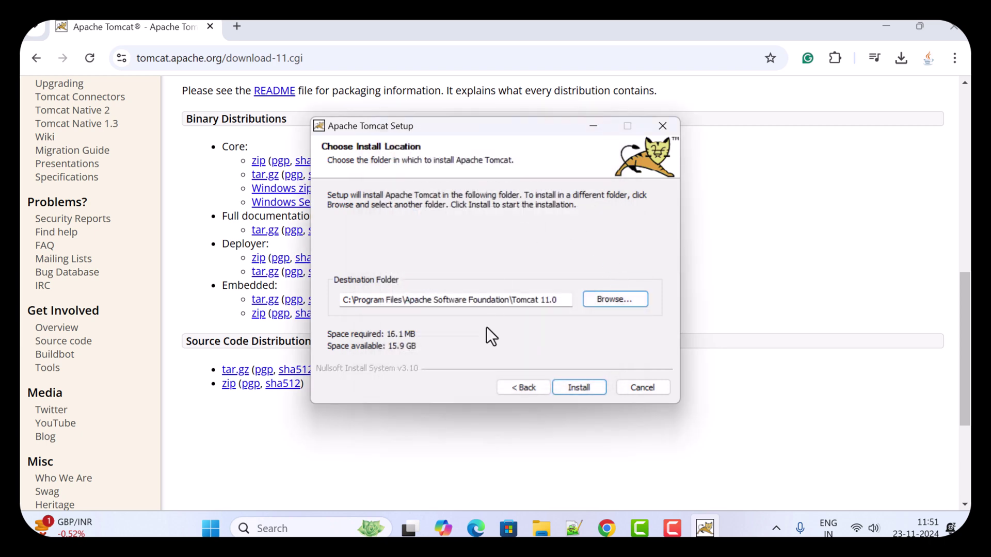
click(575, 388)
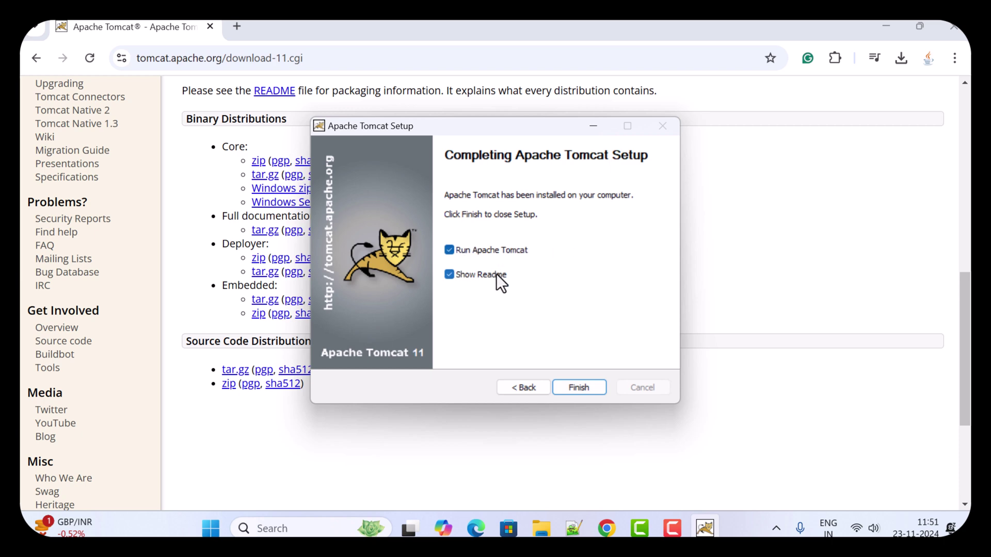
click(587, 388)
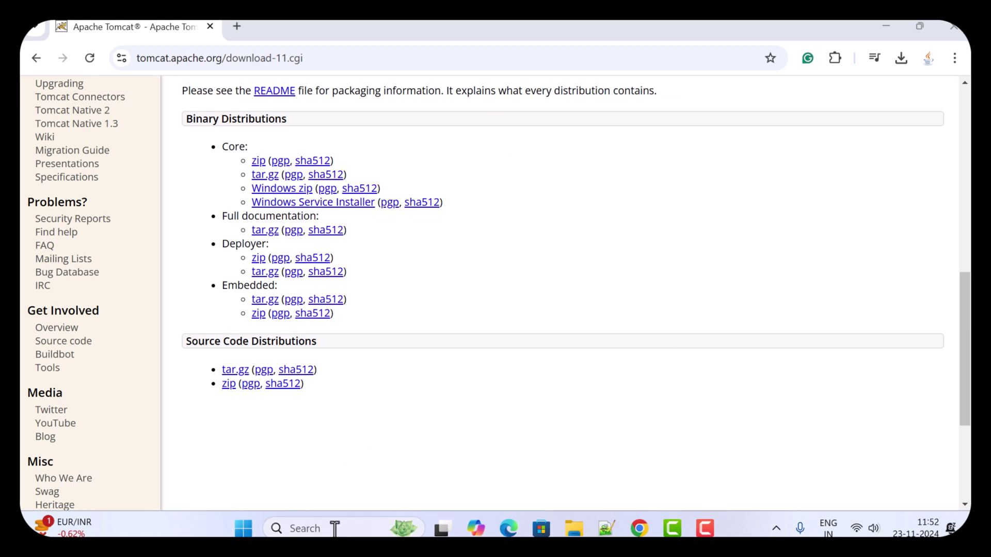
Open Services from taskbar search and select Apache Tomcat 11.0 Tomcat11 to confirm it is Running.
mouse_move(436, 505)
text(rvices)
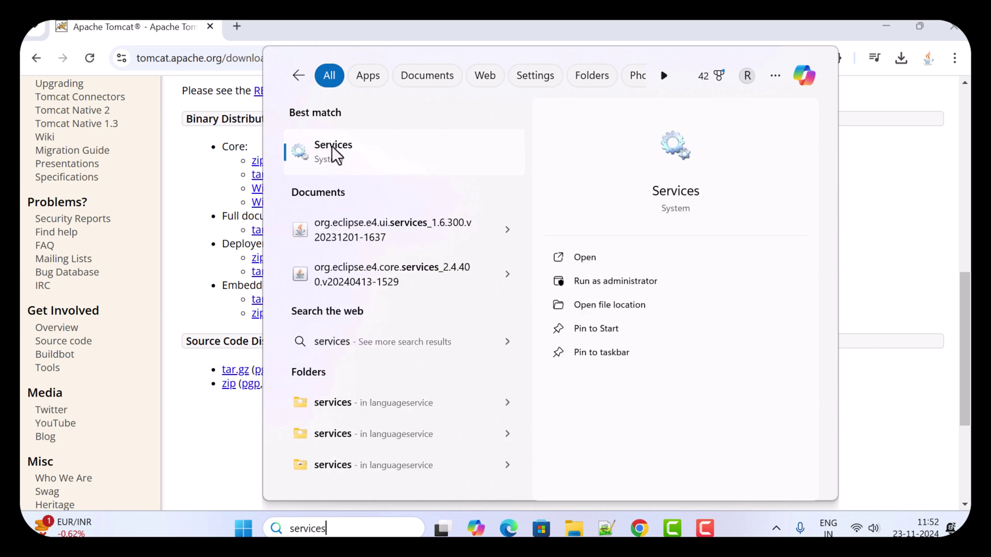
click(342, 157)
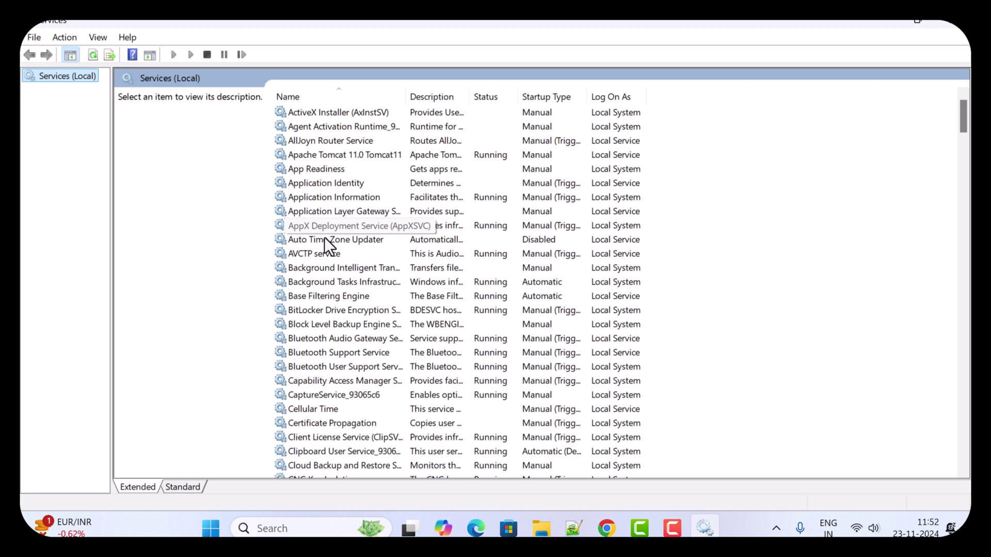
click(322, 156)
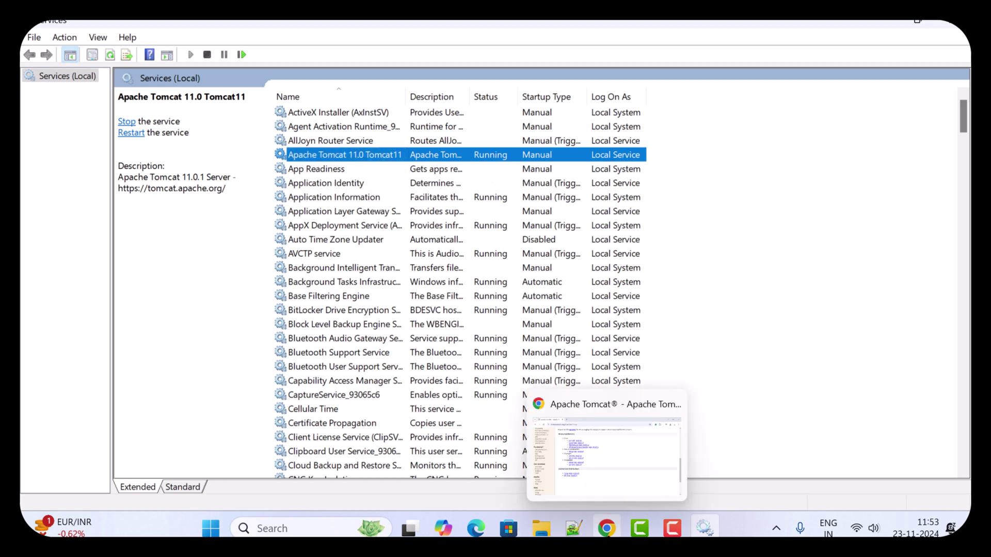
Load localhost:8080 in a new Chrome tab and highlight the Tomcat/11.0.1 congratulations message.
click(607, 528)
click(237, 27)
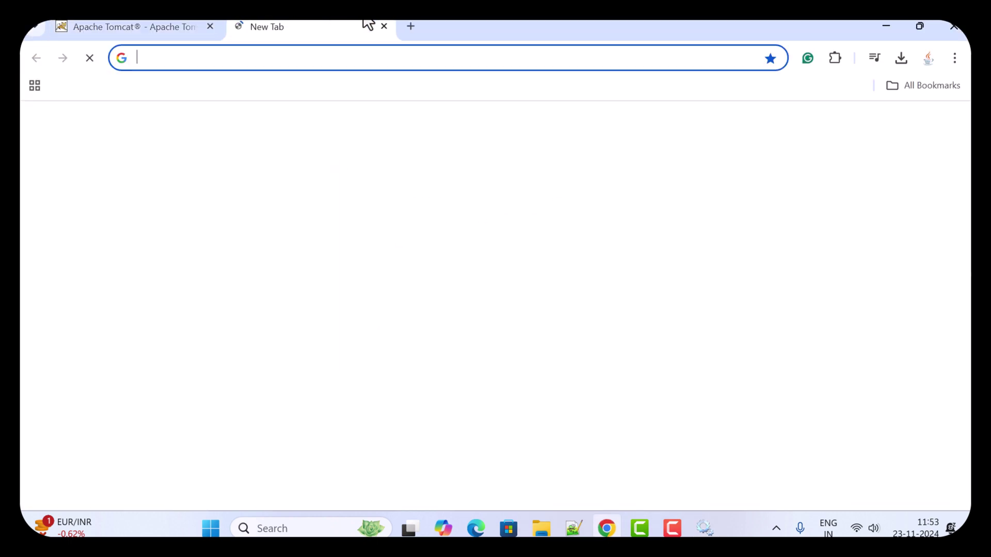
text(localhost:8080/greeting)
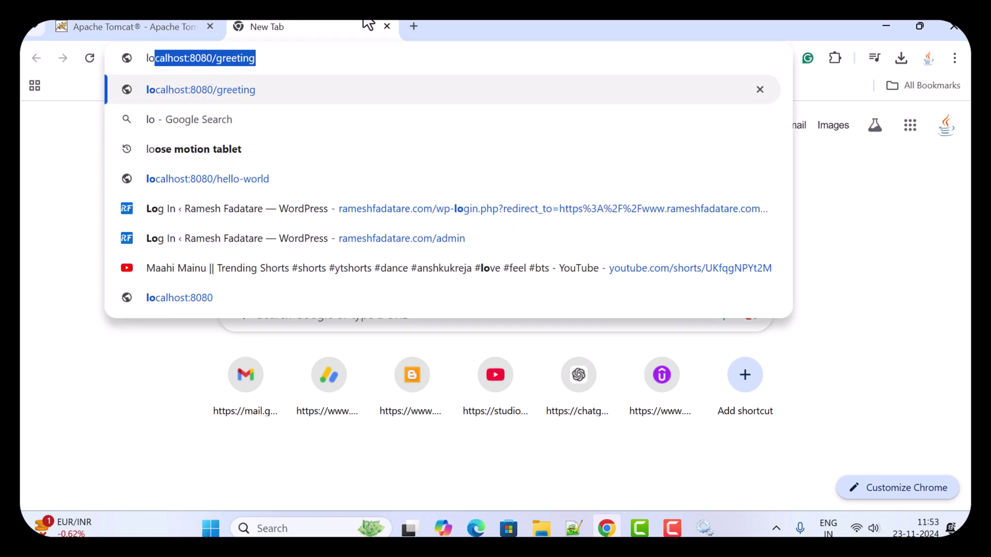
key(Right)
key(BackSpace)
key(BackSpace)
key(BackSpace)
key(BackSpace)
key(BackSpace)
key(BackSpace)
key(BackSpace)
key(BackSpace)
key(BackSpace)
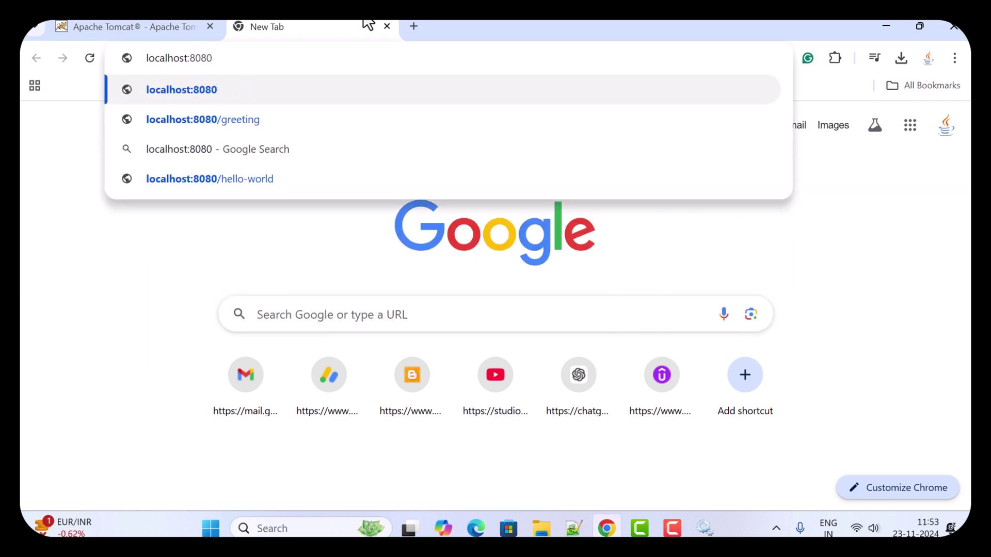
key(Return)
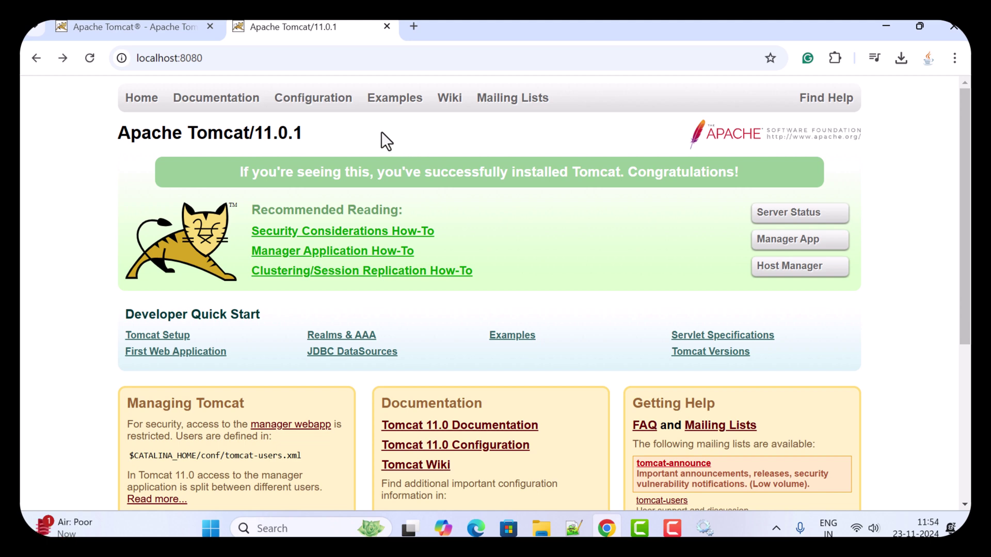
drag(236, 174, 743, 172)
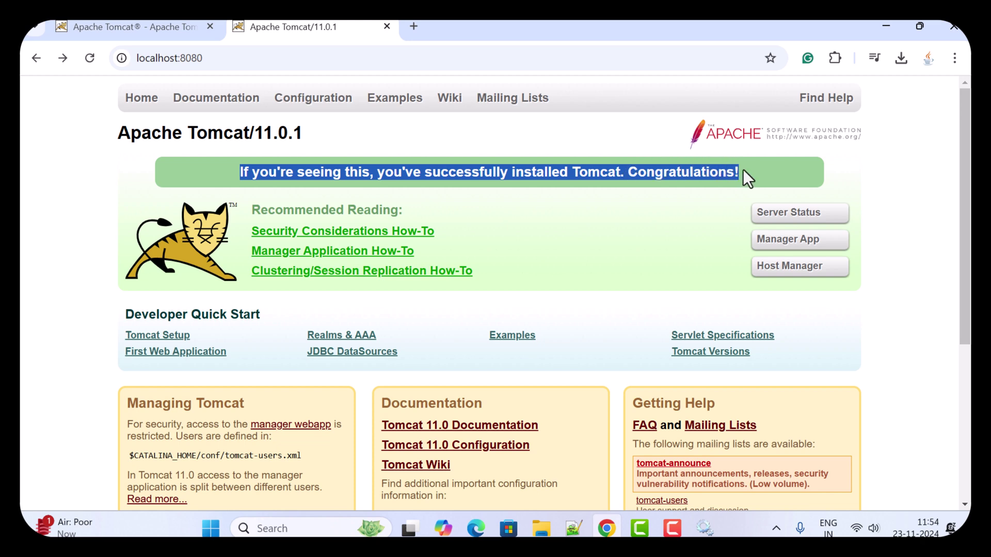
click(609, 196)
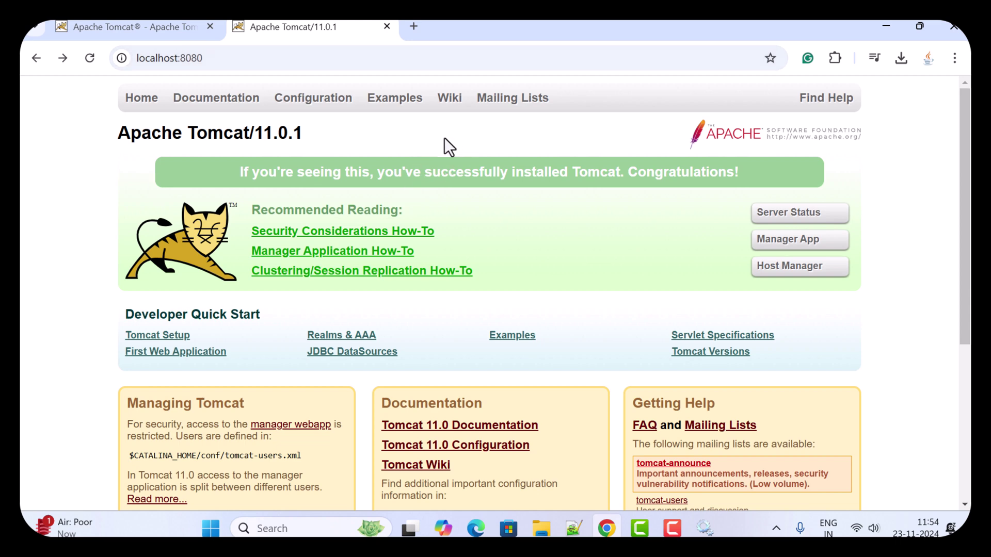
In File Explorer, go through OS (C:) and Program Files to Apache Software Foundation.
click(540, 526)
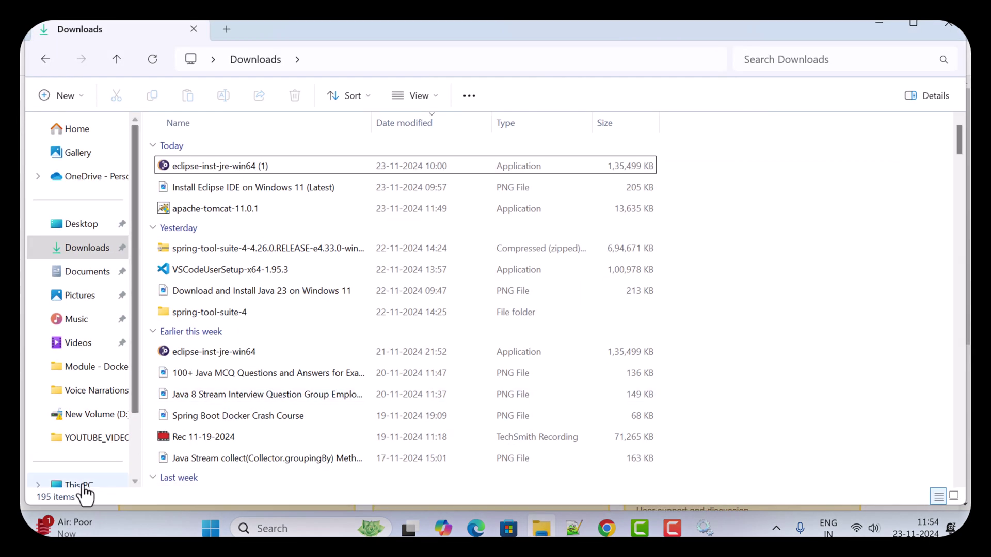
click(80, 489)
click(227, 156)
double_click(225, 156)
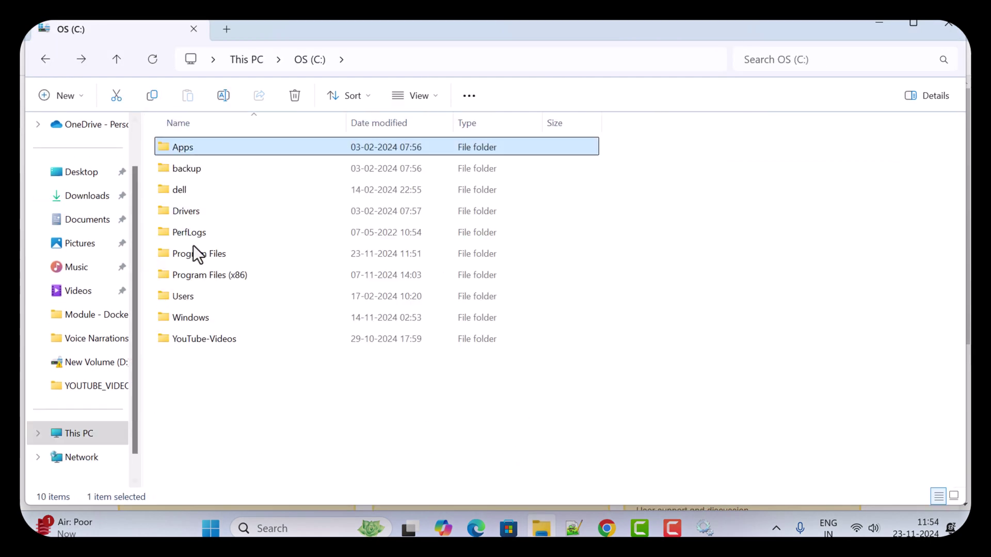
double_click(197, 258)
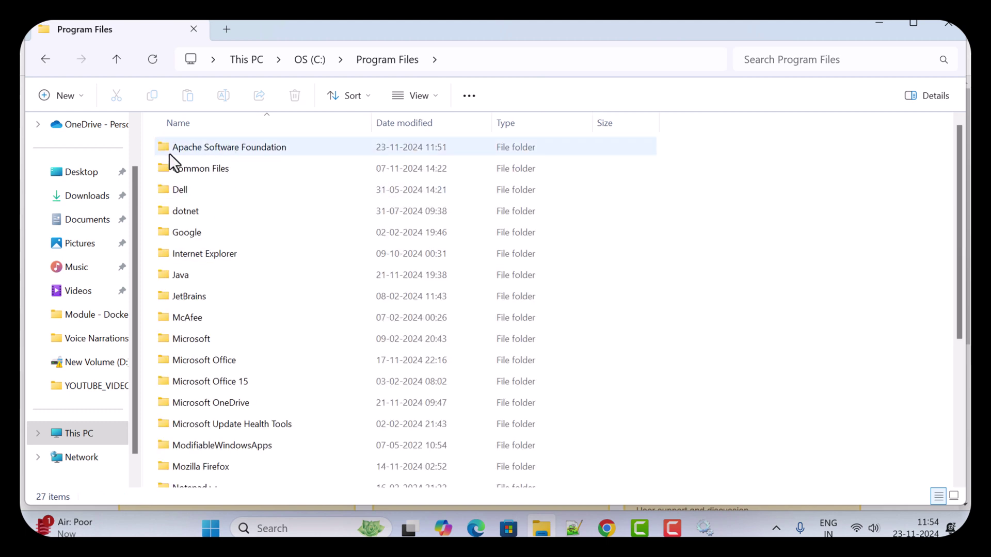
double_click(227, 147)
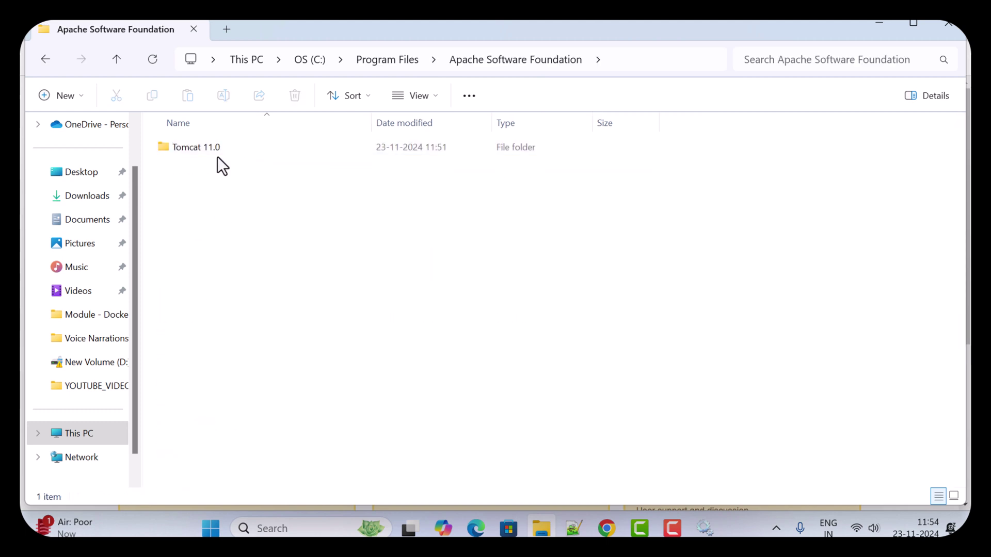
Open Tomcat 11.0 with permanent access, enter conf, and bring up server.xml's context menu.
click(185, 146)
double_click(184, 147)
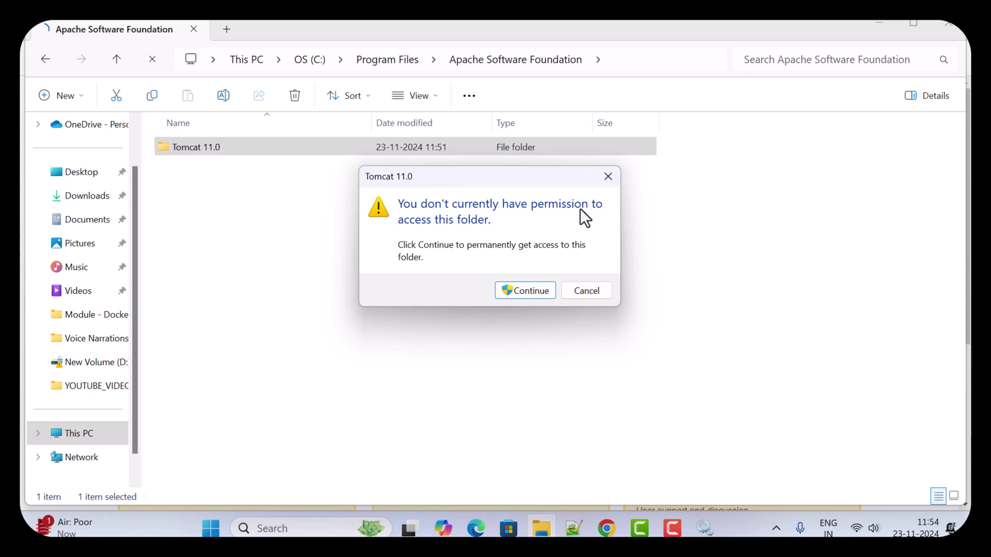
click(532, 290)
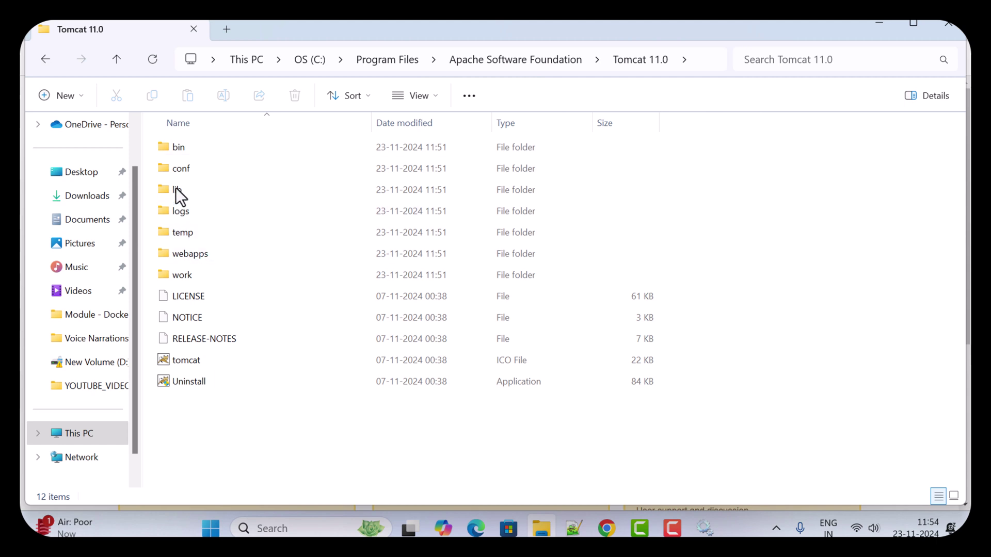
double_click(182, 170)
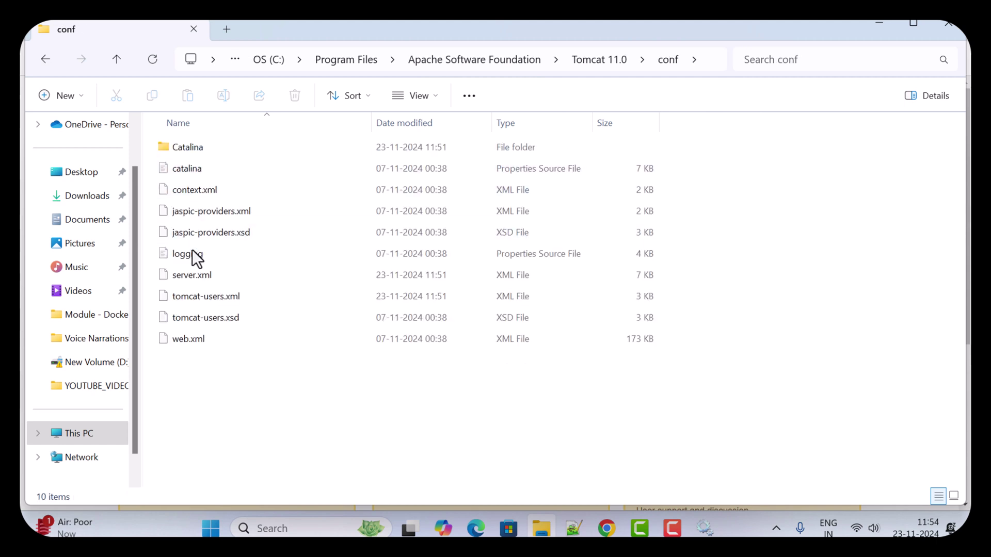
click(193, 279)
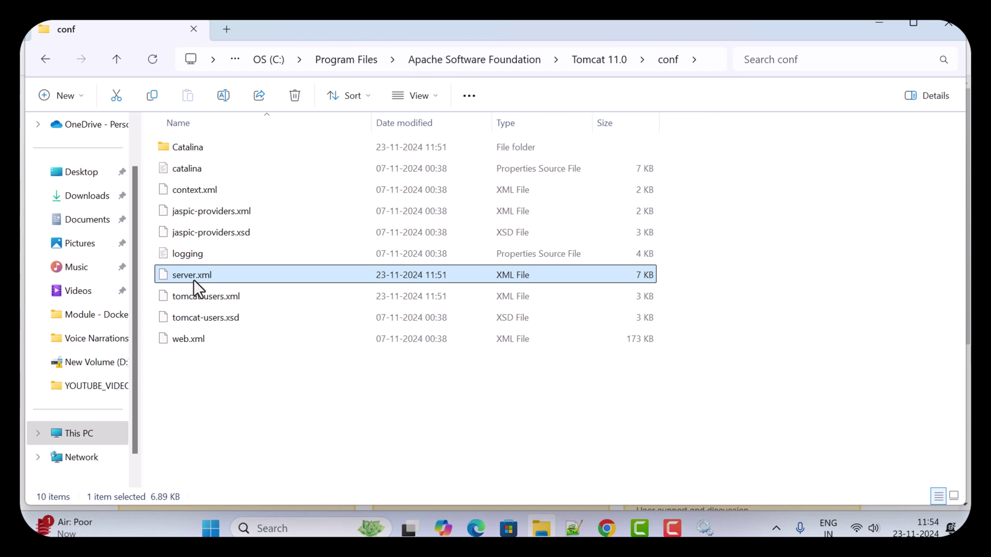
right_click(193, 279)
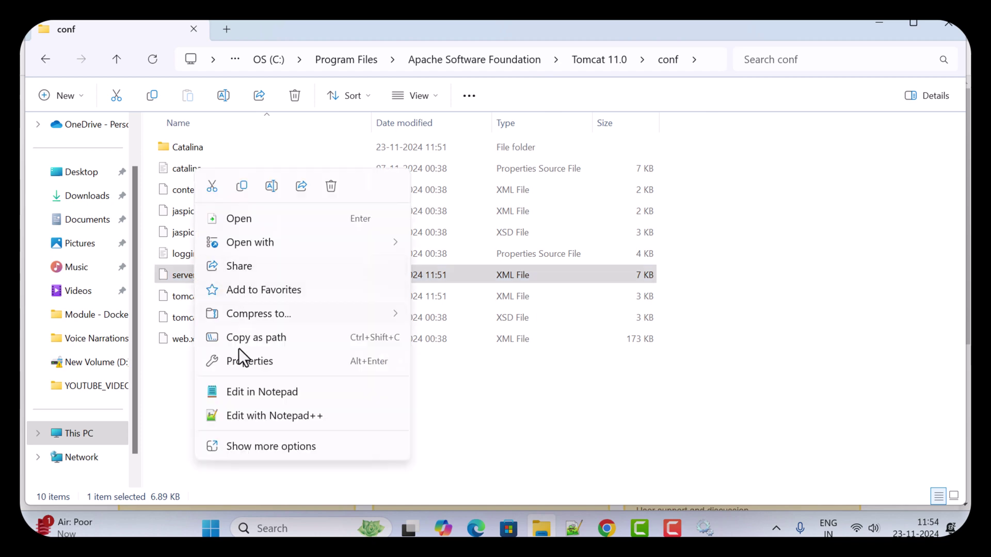
Search server.xml in Notepad for 8080 and step through its occurrences.
click(249, 391)
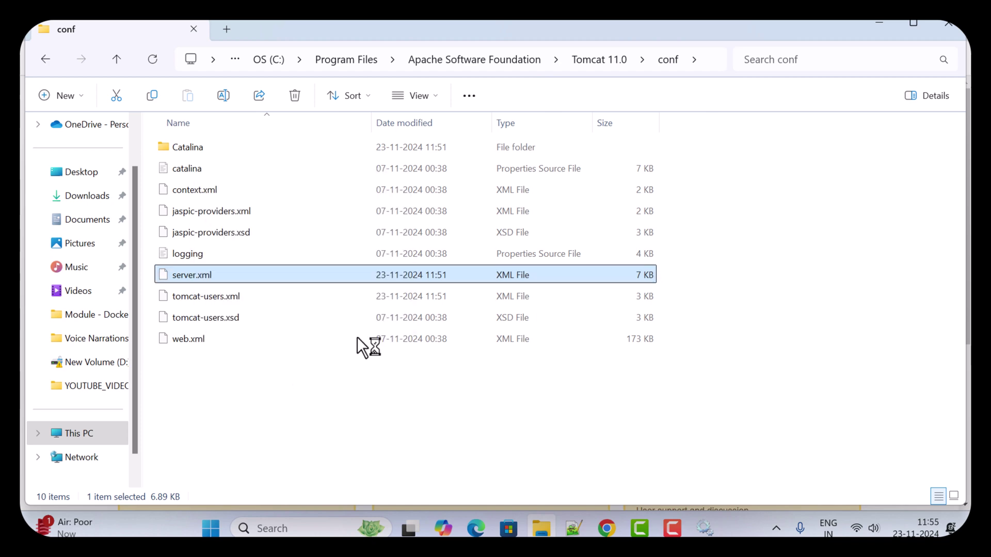
scroll(228, 196, down, 7)
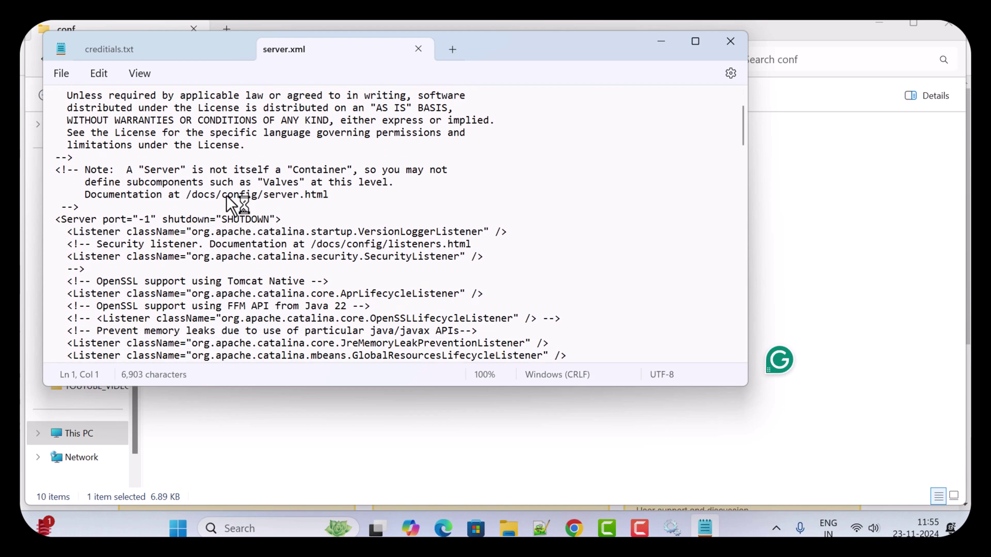
scroll(228, 201, down, 4)
click(542, 205)
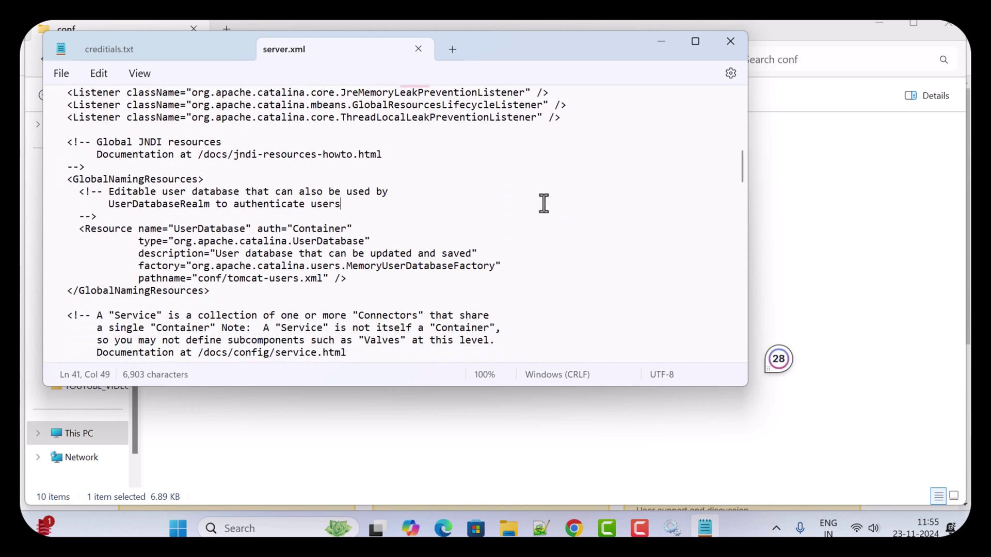
key(ctrl+f)
text(8080)
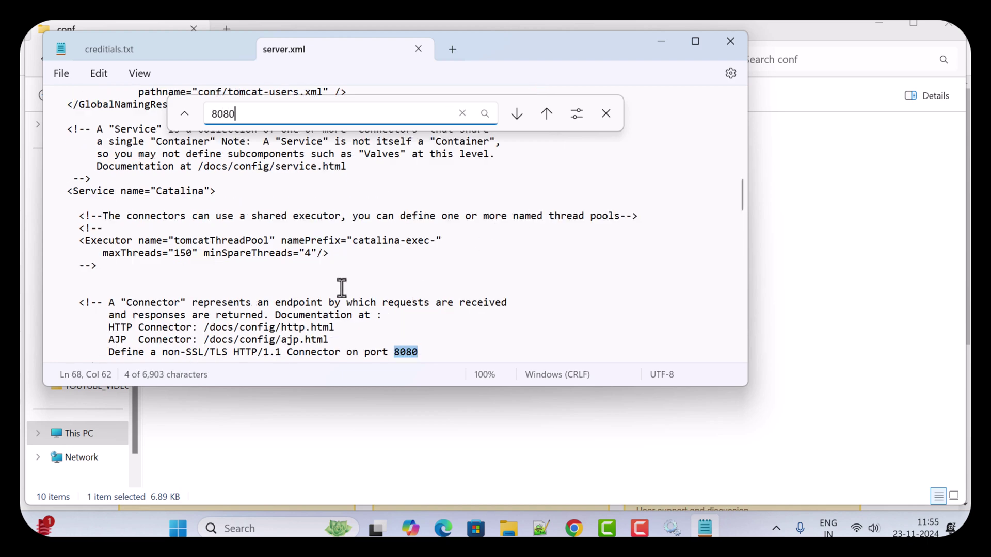
scroll(334, 281, down, 2)
key(Return)
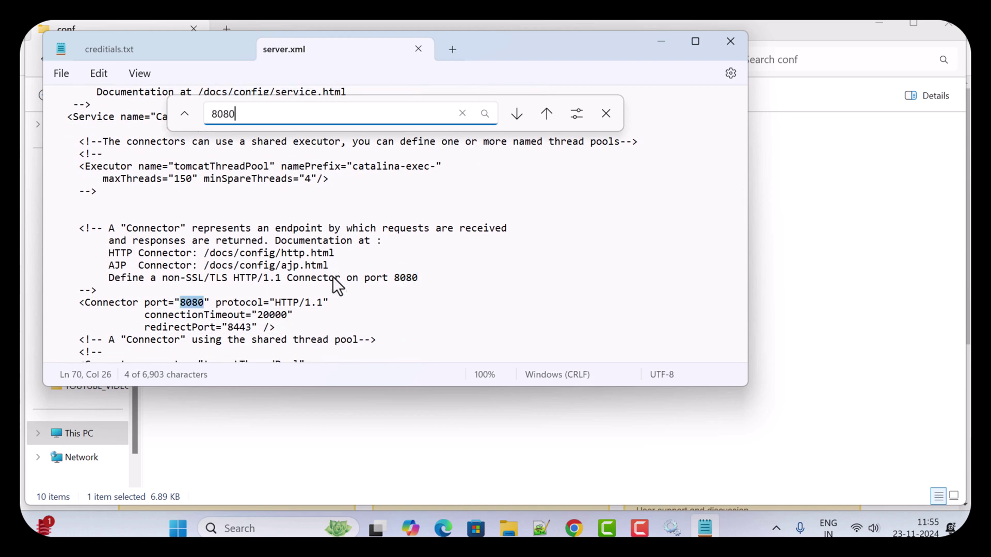
key(Return)
Mark the Connector port 8080 values on lines 70 and 76, then close Notepad and return to Chrome.
scroll(332, 278, down, 1)
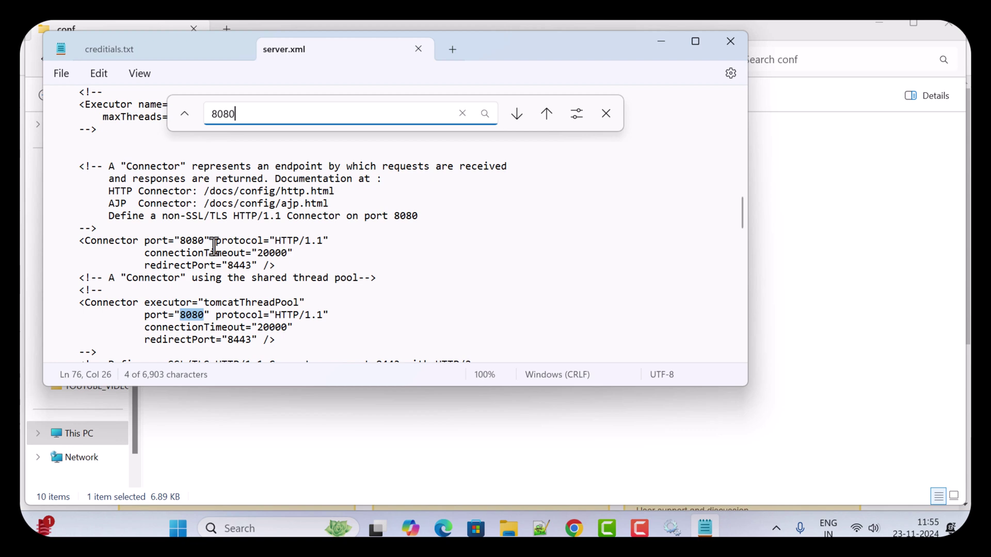
double_click(191, 241)
scroll(191, 243, down, 1)
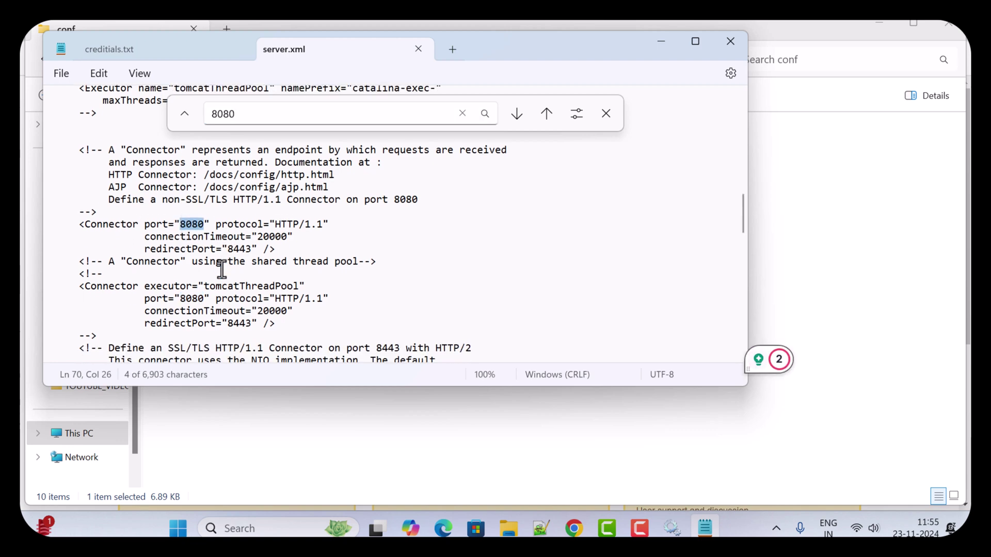
double_click(191, 277)
scroll(283, 291, up, 6)
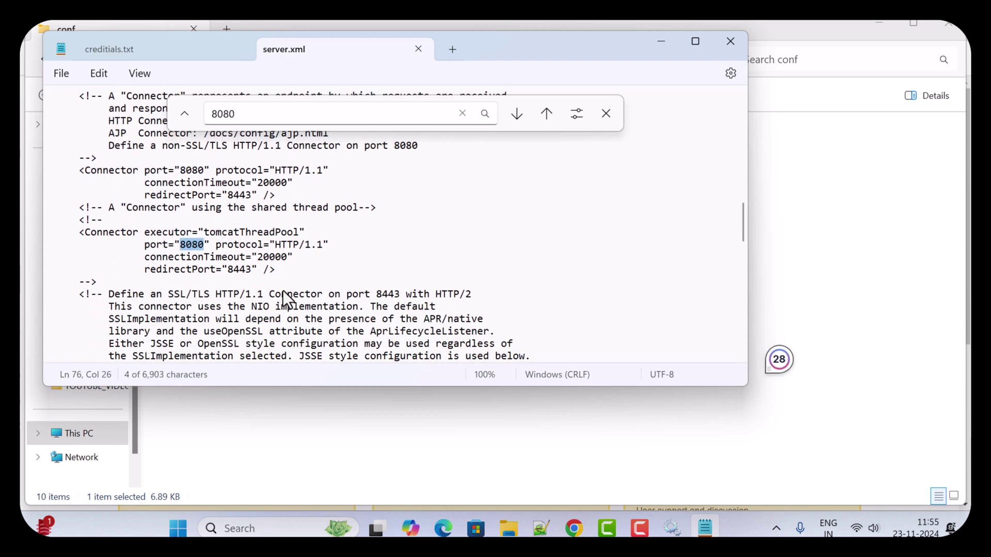
click(728, 42)
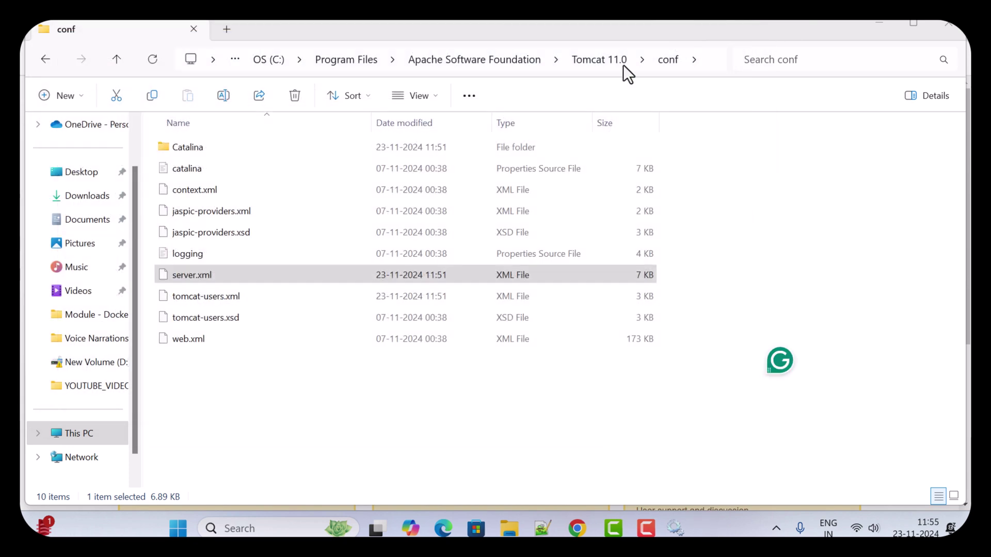
click(611, 534)
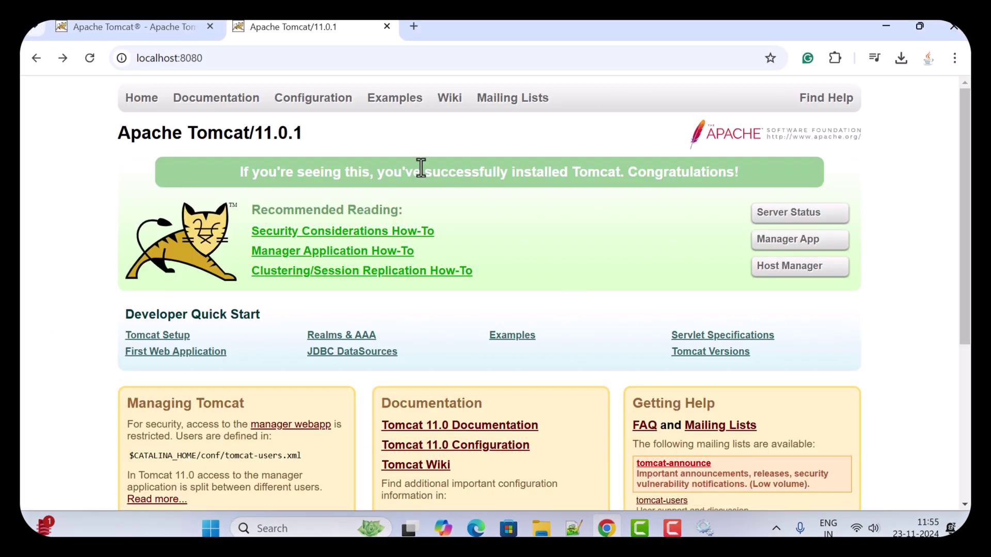